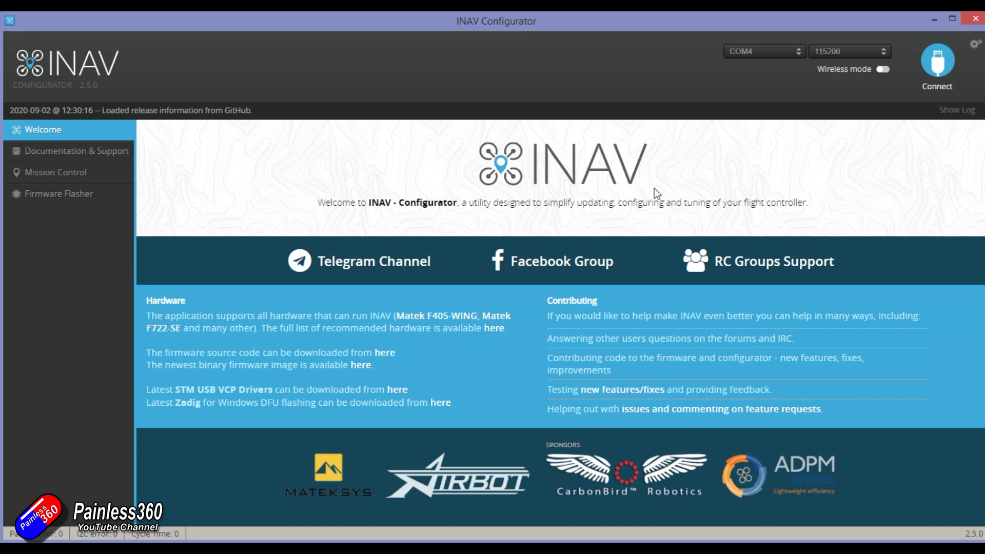
Step: Connect to the flight controller on COM4 so the Setup page shows the pre-arming checks
{"action": "left_click", "coordinate": [938, 60]}
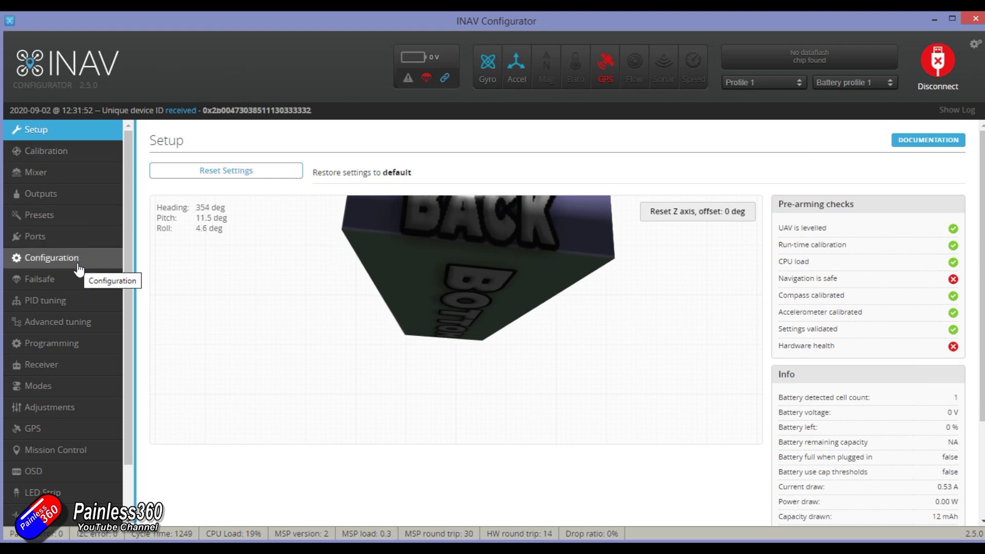
Step: Turn on motor and servo output; leave ESC protocol at STANDARD and servo refresh rate at 100Hz
{"action": "left_click", "coordinate": [70, 195]}
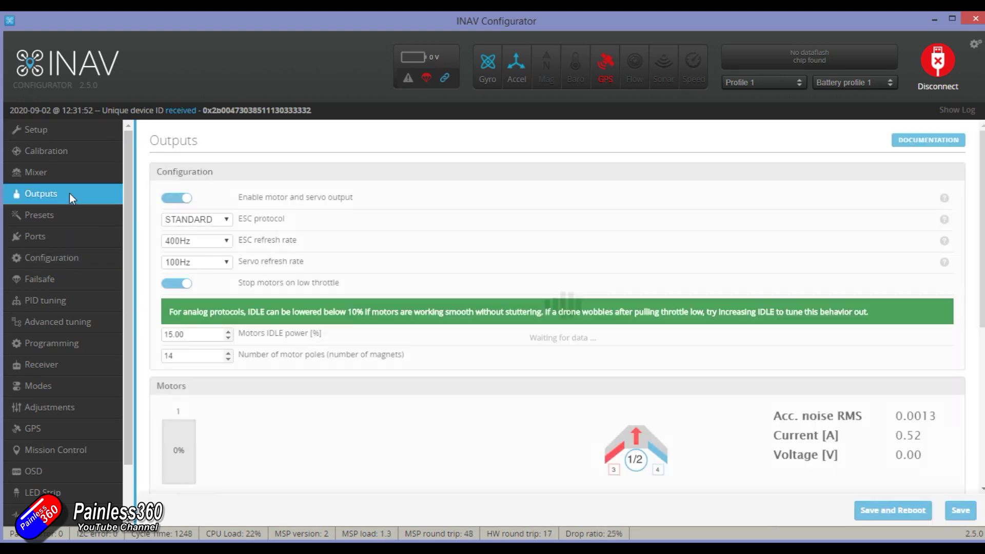
{"action": "left_click", "coordinate": [185, 198]}
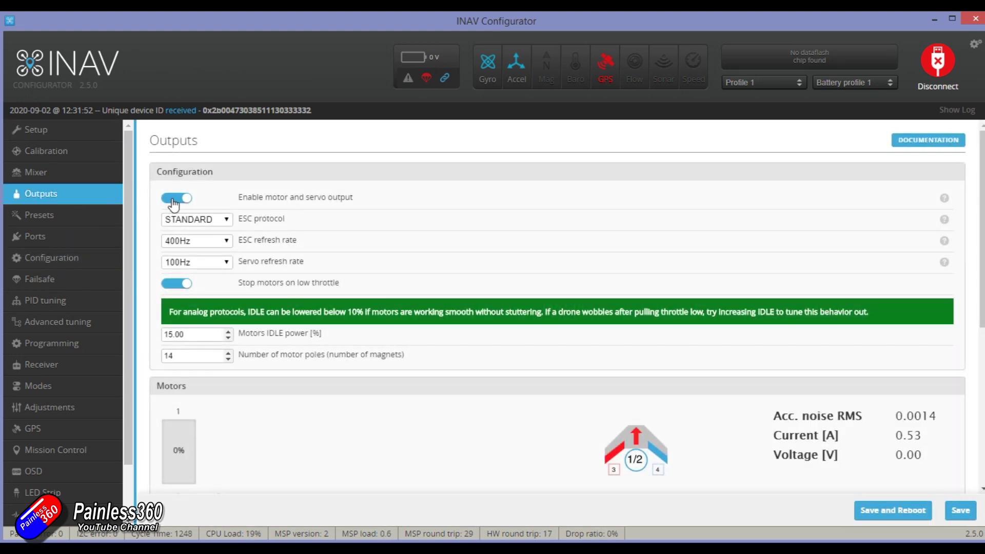
{"action": "left_click", "coordinate": [227, 220]}
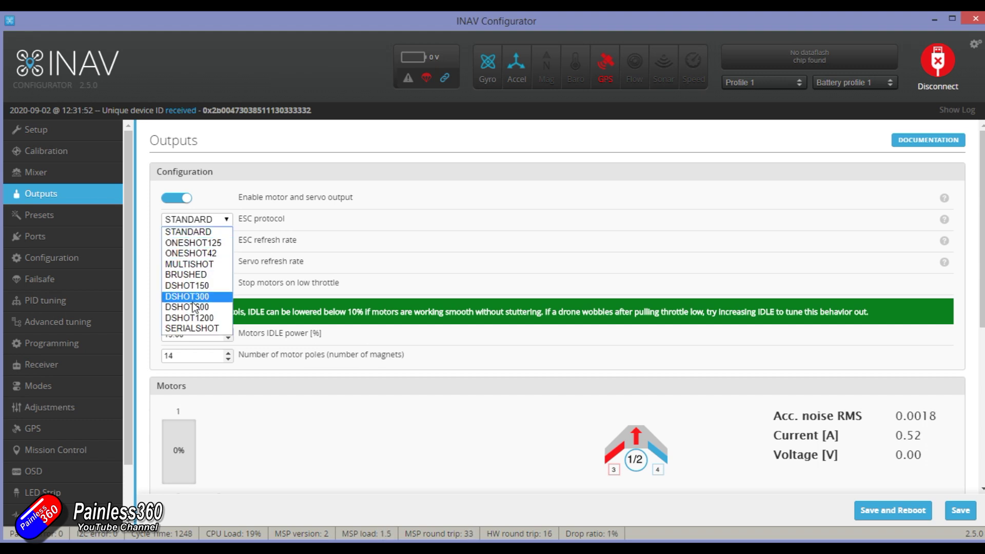
{"action": "left_click", "coordinate": [364, 218]}
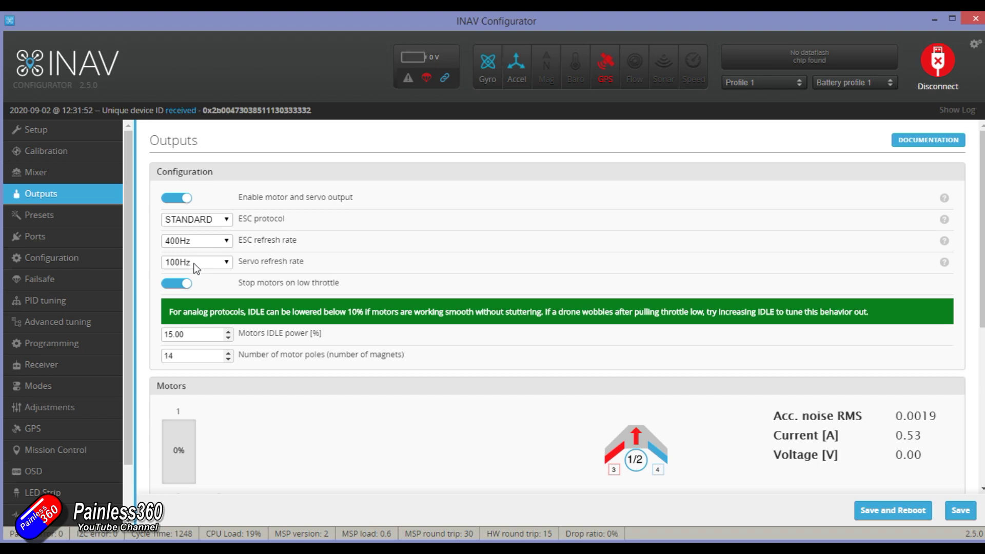
{"action": "left_click", "coordinate": [226, 263]}
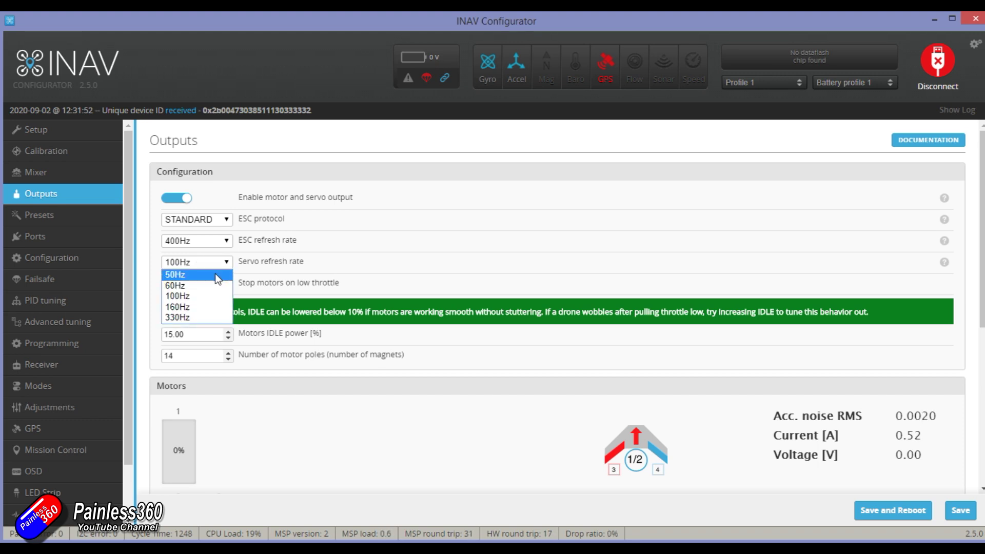
{"action": "left_click", "coordinate": [329, 245]}
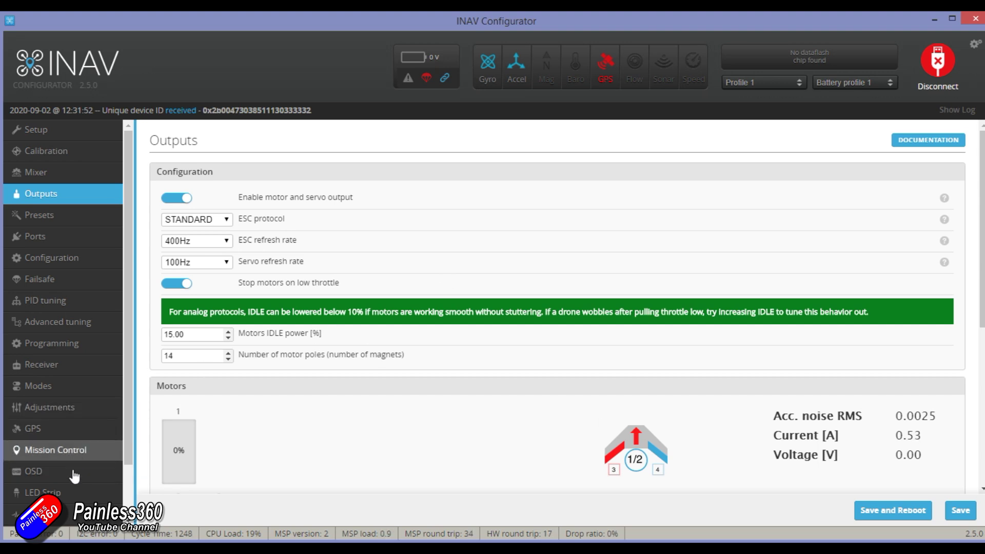
Step: Review the ARM mode range on CH 6 (1300–2100) in Modes, then go back to Setup
{"action": "scroll", "coordinate": [62, 410], "scroll_direction": "down", "scroll_amount": 1}
{"action": "left_click", "coordinate": [54, 374]}
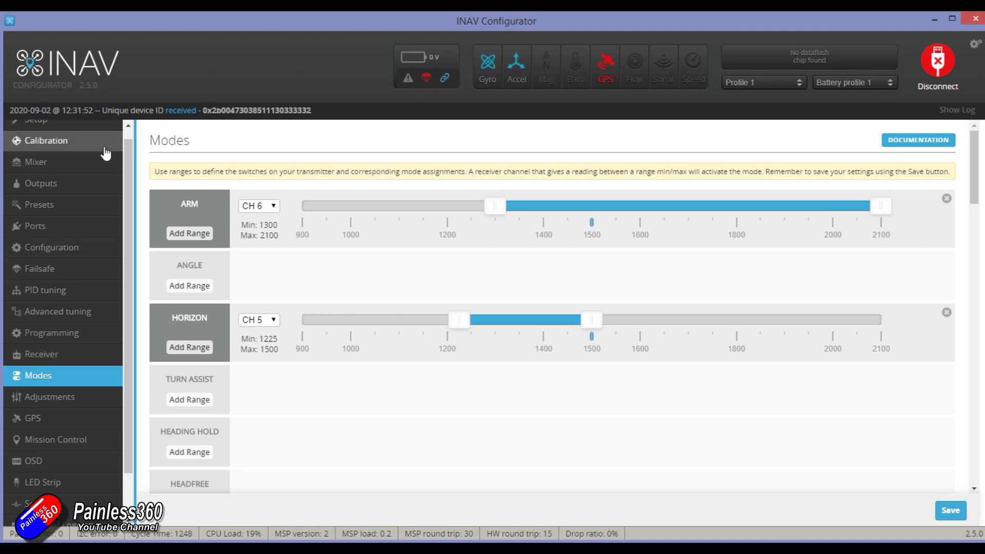
{"action": "scroll", "coordinate": [98, 144], "scroll_direction": "up", "scroll_amount": 1}
{"action": "left_click", "coordinate": [93, 130]}
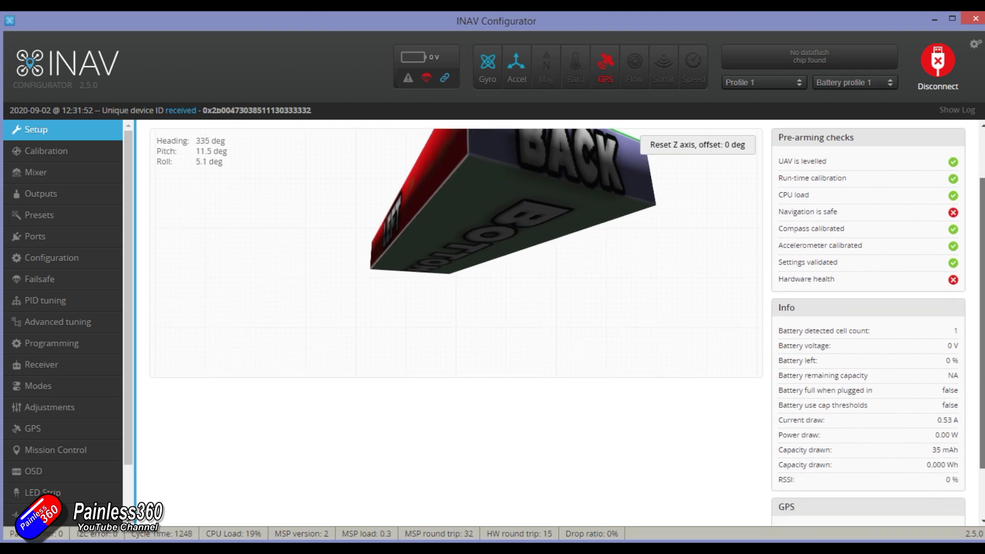
Step: Go to the OSD page and confirm System Messages is enabled and placed in the preview
{"action": "scroll", "coordinate": [581, 386], "scroll_direction": "down", "scroll_amount": 2}
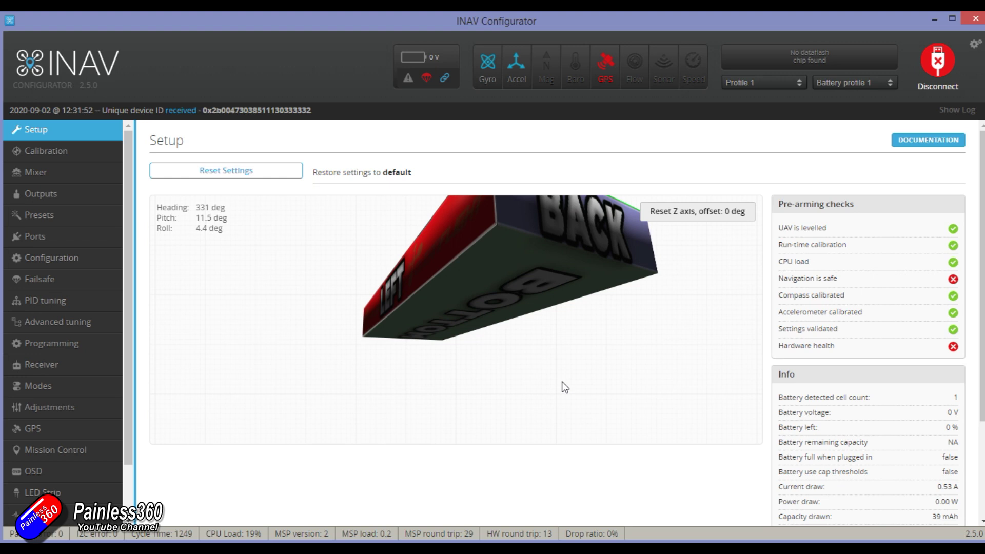
{"action": "left_click", "coordinate": [88, 473]}
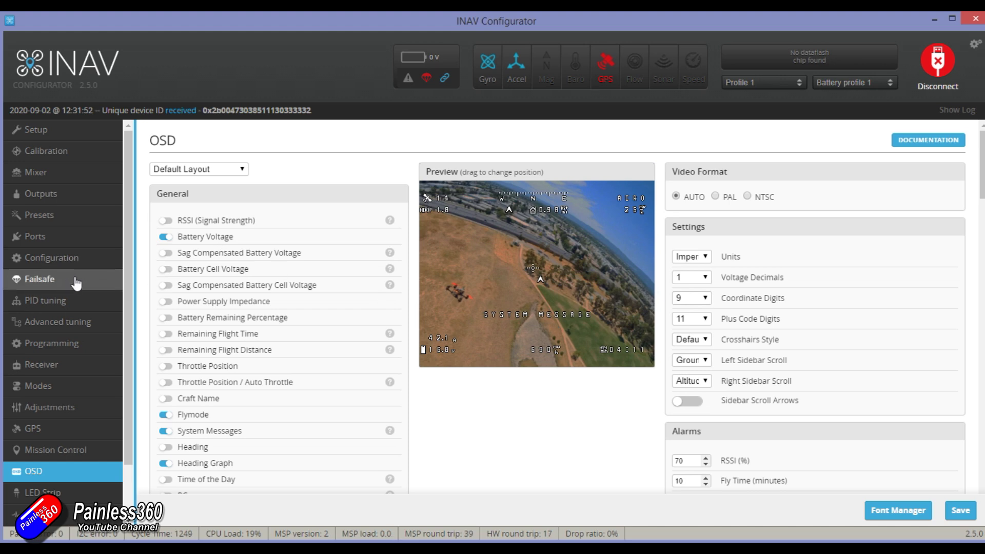
Step: Cycle through Setup, Modes and OSD pages, then return to Setup's pre-arming checks
{"action": "left_click", "coordinate": [85, 131]}
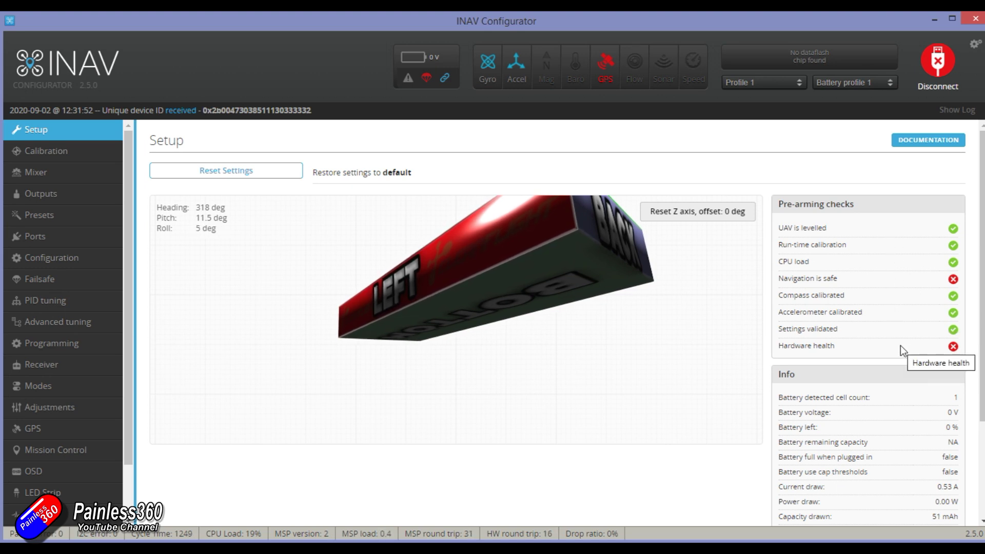
{"action": "left_click", "coordinate": [40, 388]}
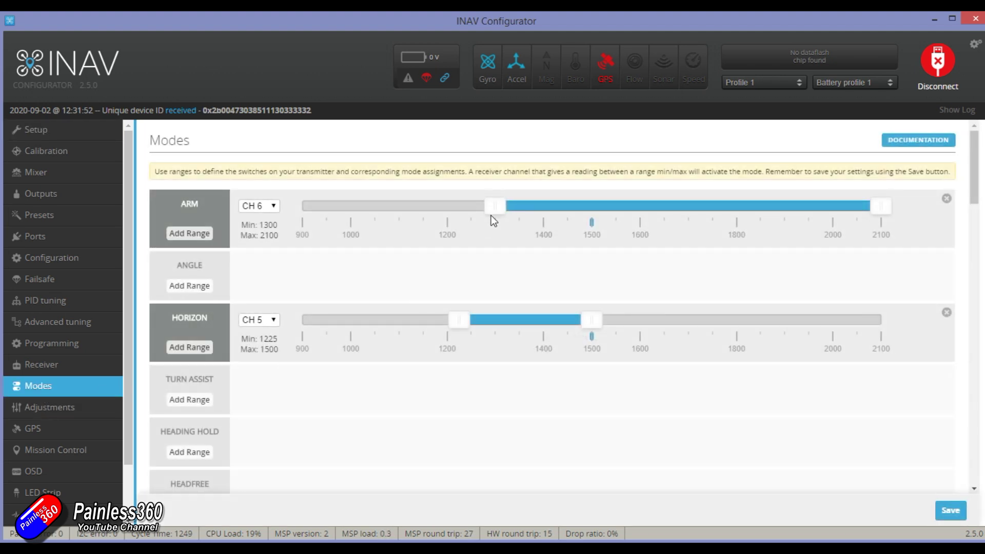
{"action": "left_click", "coordinate": [66, 472]}
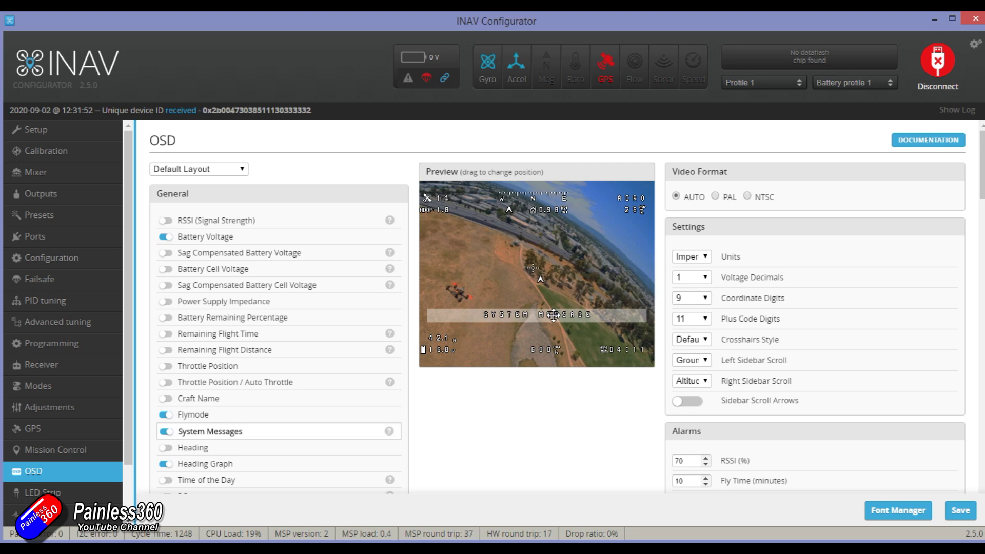
{"action": "left_click", "coordinate": [82, 131]}
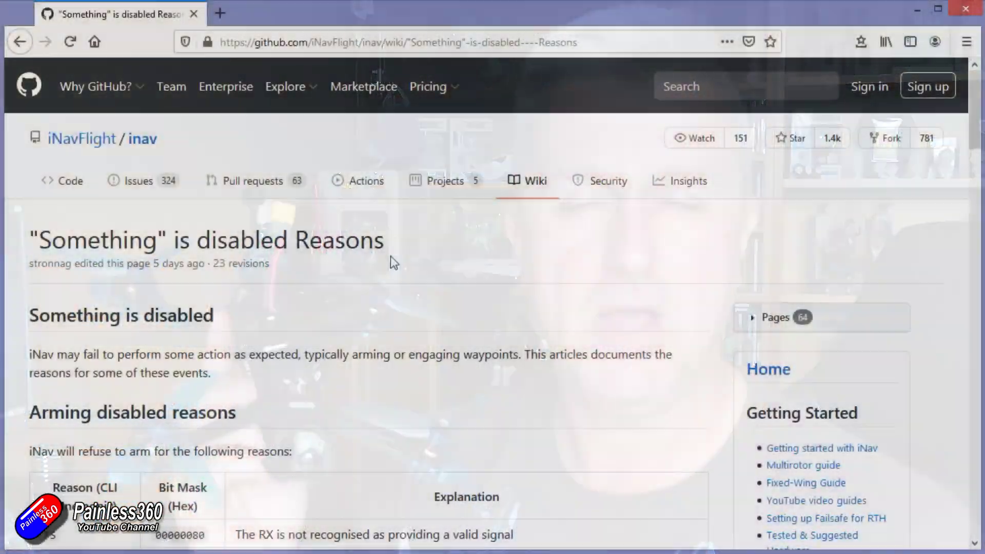
Step: Scroll the wiki's arming disabled reasons and highlight the Navigation Unsafe rows in the table
{"action": "scroll", "coordinate": [390, 256], "scroll_direction": "down", "scroll_amount": 3}
{"action": "scroll", "coordinate": [392, 257], "scroll_direction": "down", "scroll_amount": 3}
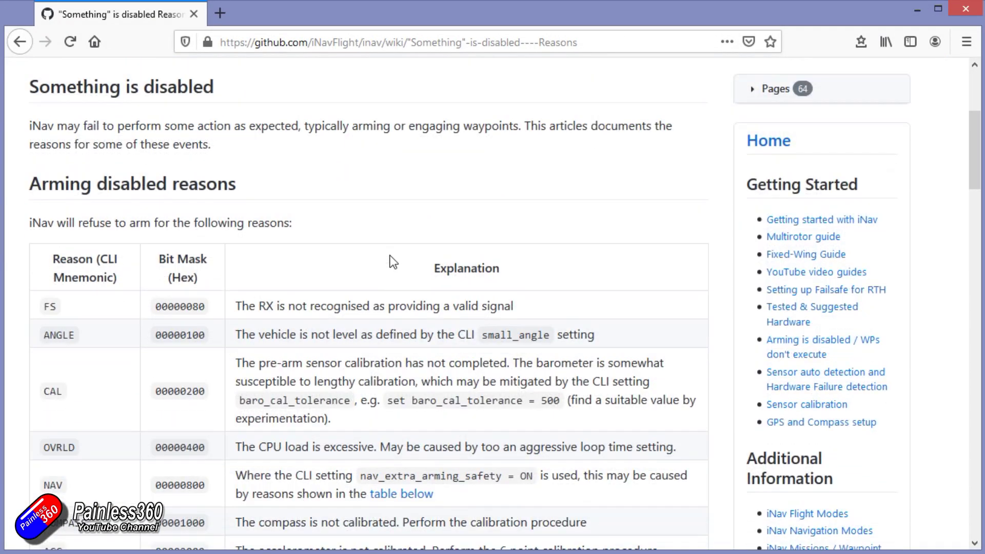
{"action": "scroll", "coordinate": [392, 261], "scroll_direction": "down", "scroll_amount": 2}
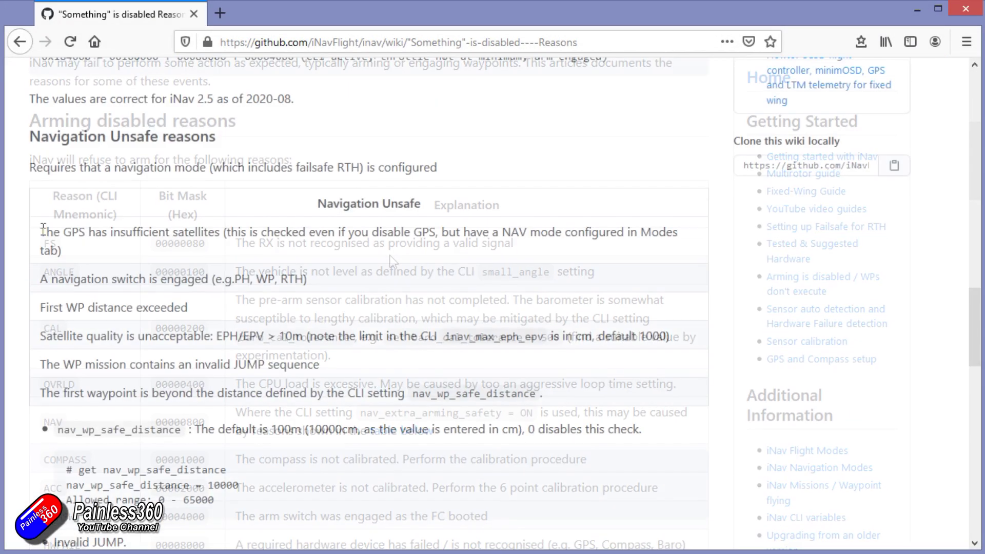
{"action": "left_click_drag", "start_coordinate": [41, 232], "coordinate": [65, 246]}
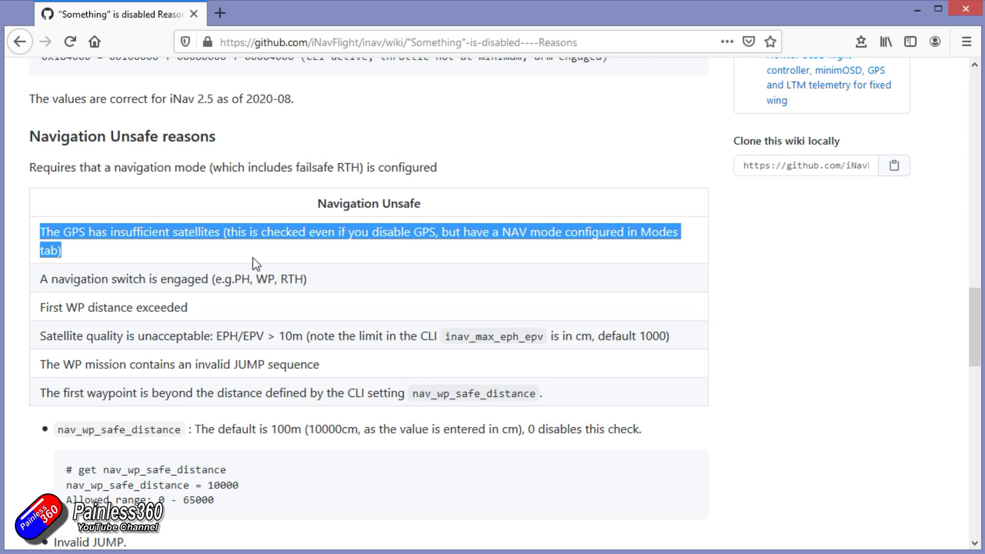
{"action": "left_click_drag", "start_coordinate": [256, 264], "coordinate": [565, 390]}
{"action": "scroll", "coordinate": [574, 418], "scroll_direction": "down", "scroll_amount": 2}
{"action": "scroll", "coordinate": [574, 418], "scroll_direction": "down", "scroll_amount": 3}
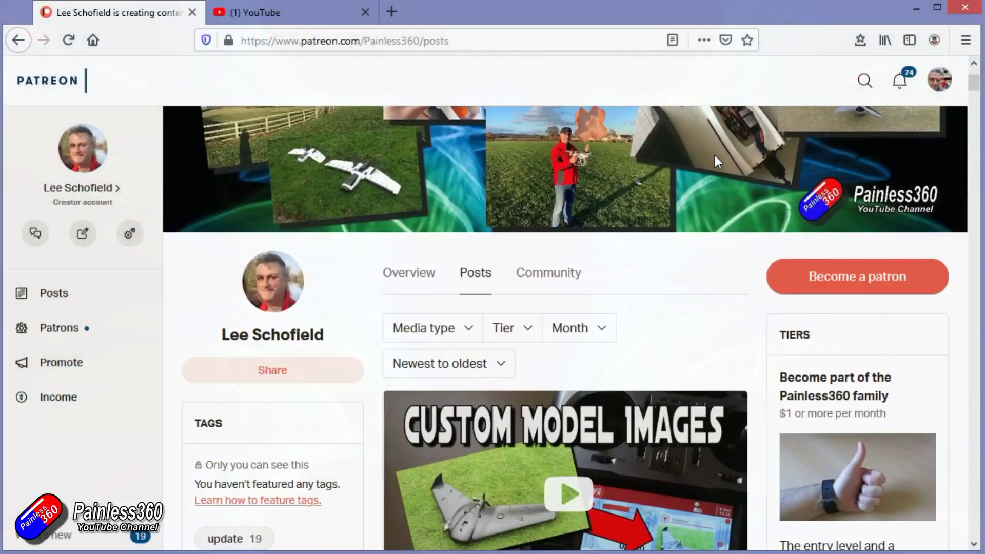
Step: Scroll the Patreon posts past SUB 250G FUN down to SERVOS EXPLAINED
{"action": "scroll", "coordinate": [715, 156], "scroll_direction": "down", "scroll_amount": 9}
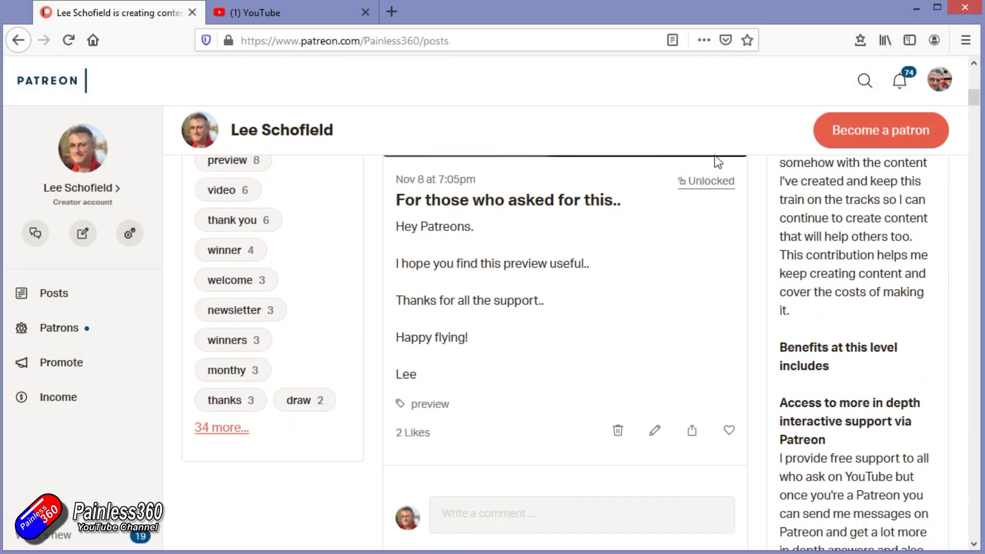
{"action": "scroll", "coordinate": [717, 162], "scroll_direction": "down", "scroll_amount": 10}
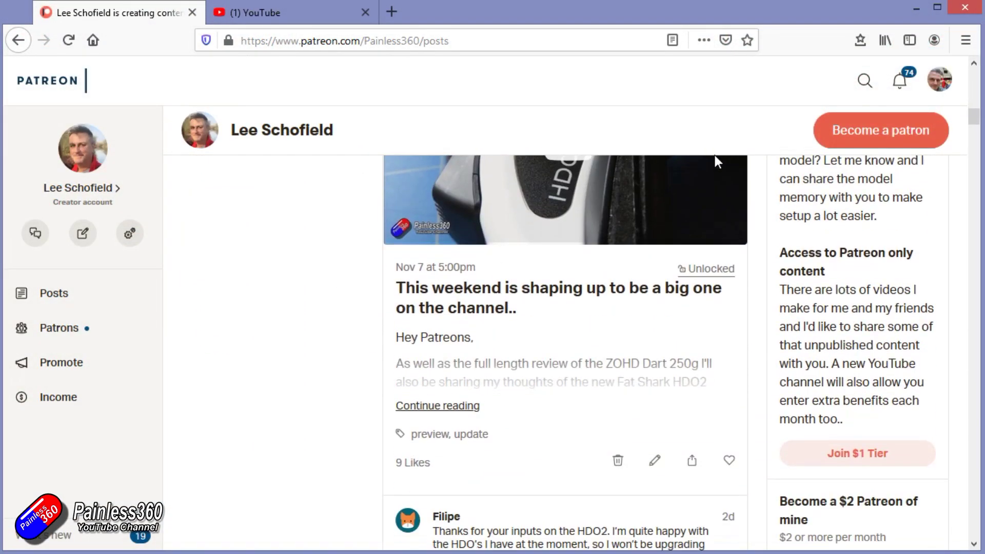
{"action": "scroll", "coordinate": [717, 163], "scroll_direction": "down", "scroll_amount": 10}
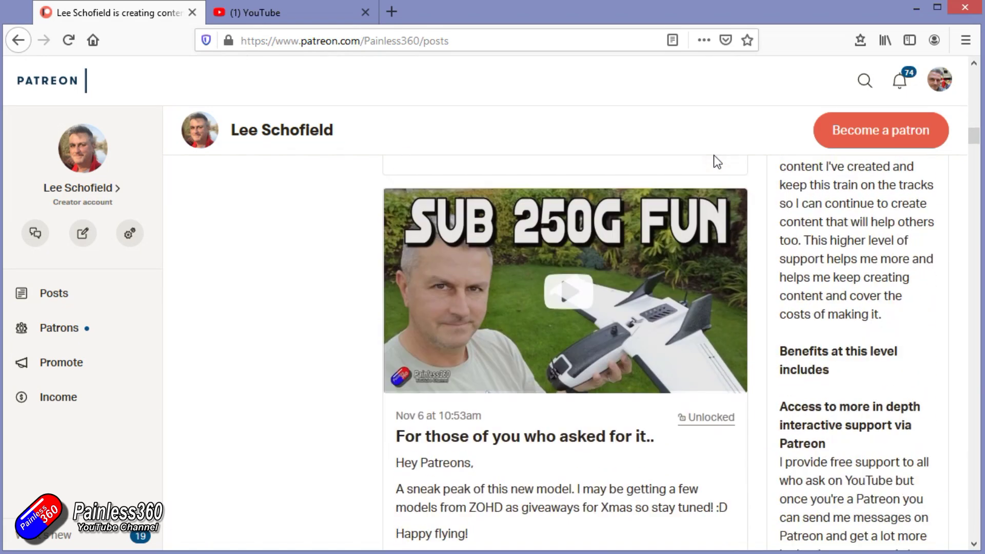
{"action": "scroll", "coordinate": [717, 163], "scroll_direction": "down", "scroll_amount": 10}
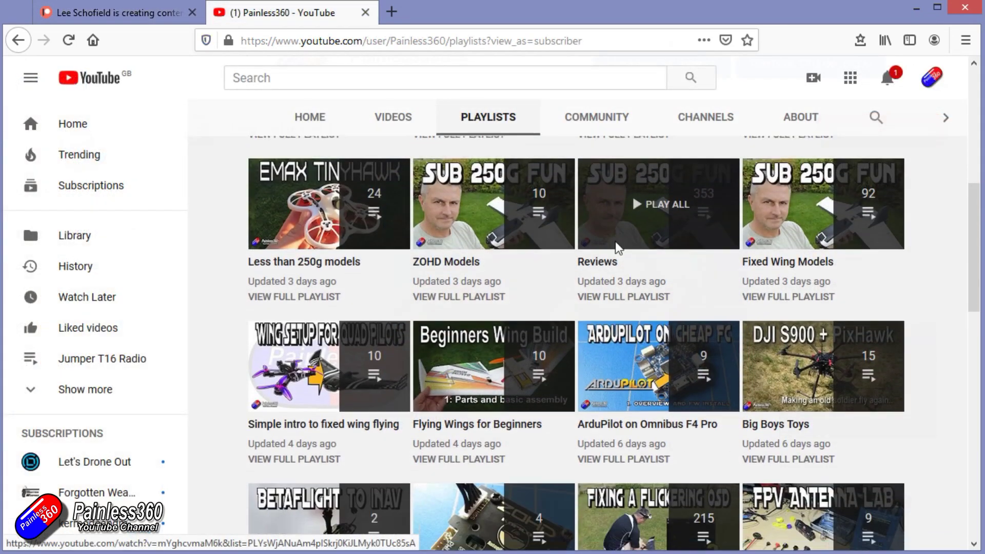
{"action": "scroll", "coordinate": [515, 279], "scroll_direction": "down", "scroll_amount": 3}
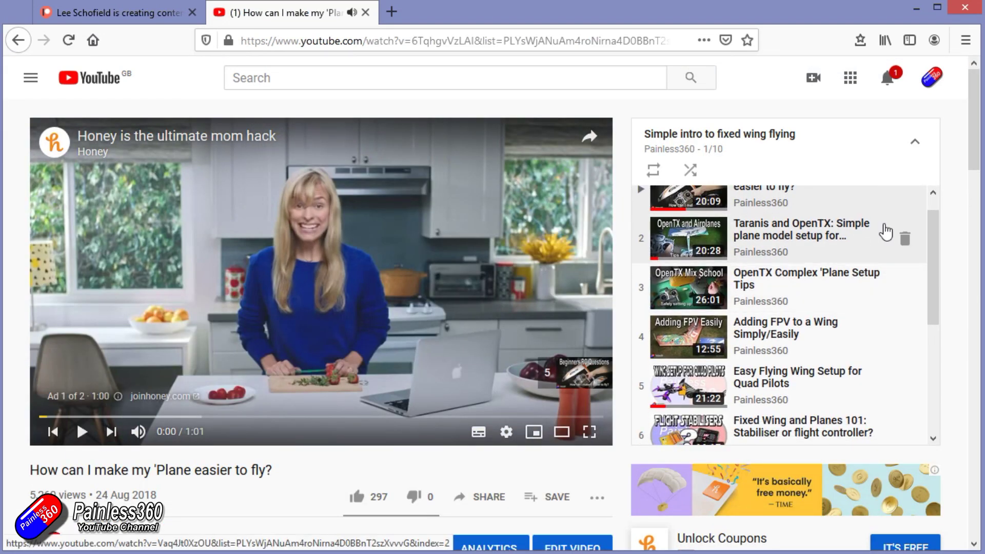
Step: Pause the first video of the Quadcopter Building for Beginners (Spring 2018) playlist
{"action": "scroll", "coordinate": [886, 232], "scroll_direction": "down", "scroll_amount": 2}
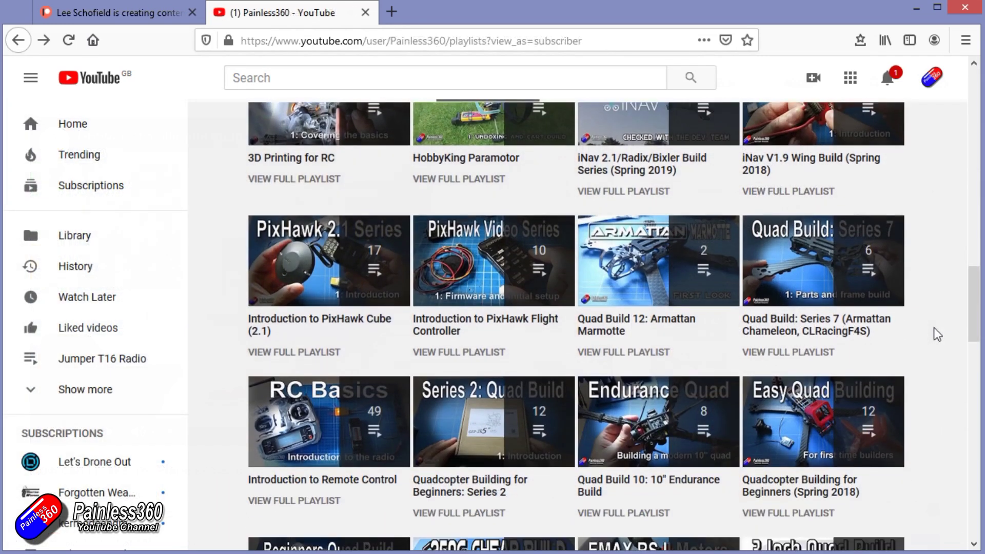
{"action": "scroll", "coordinate": [937, 334], "scroll_direction": "down", "scroll_amount": 3}
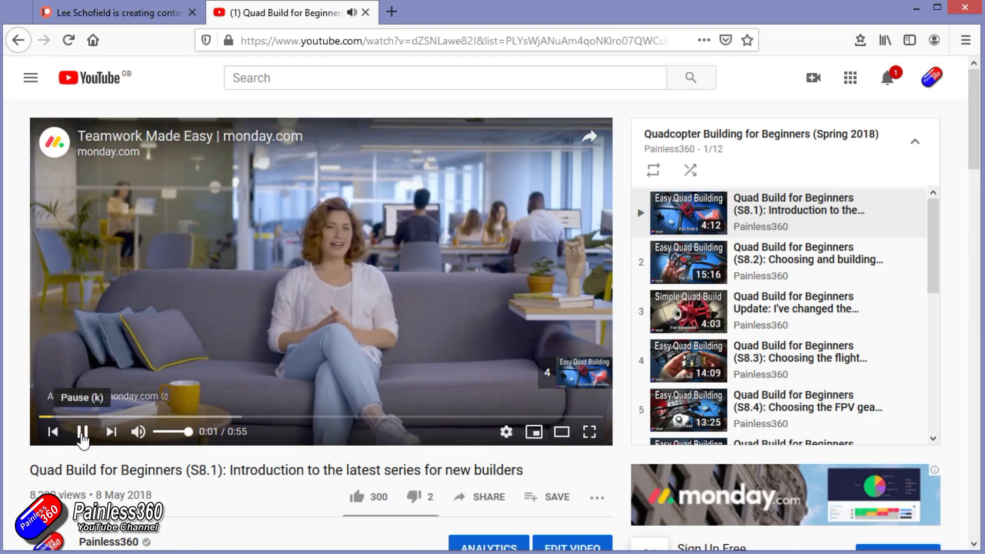
{"action": "left_click", "coordinate": [83, 433]}
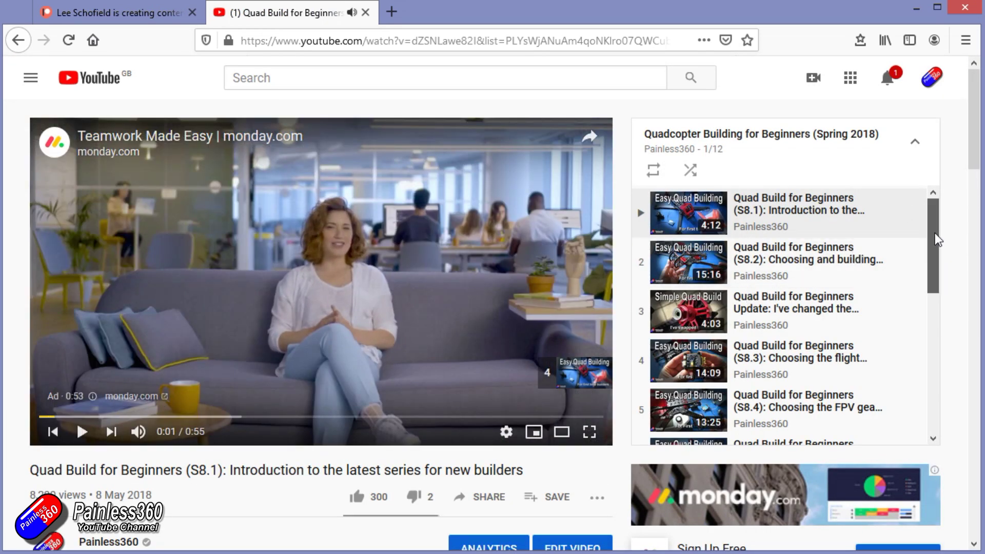